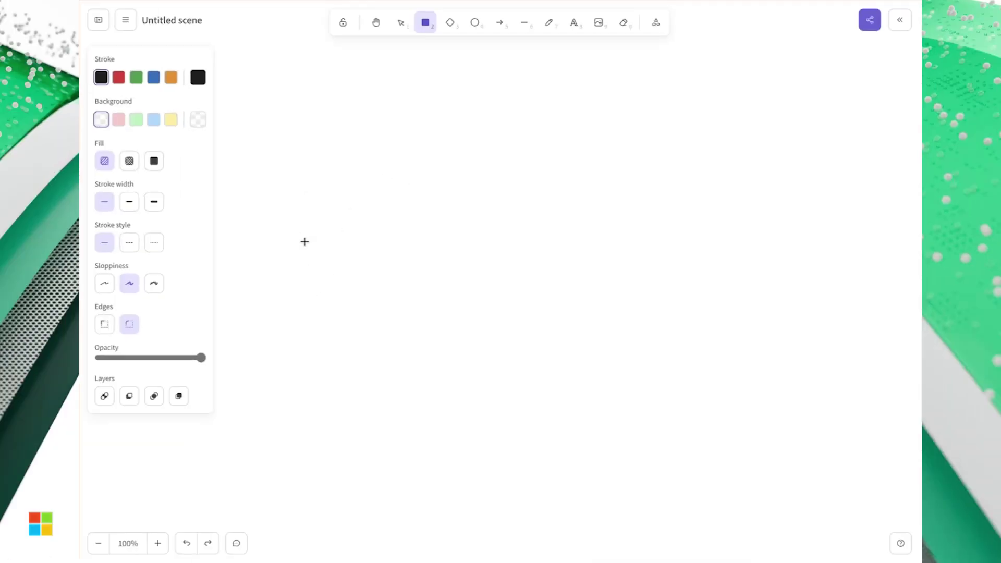
Step: Draw a wide box labelled ONE LAKE with a light blue fill
mouse_move(304, 242)
left_mouse_down()
mouse_move(724, 384)
mouse_move(735, 357)
left_mouse_up()
double_click(437, 298)
type("ONE LAKE")
key("Escape")
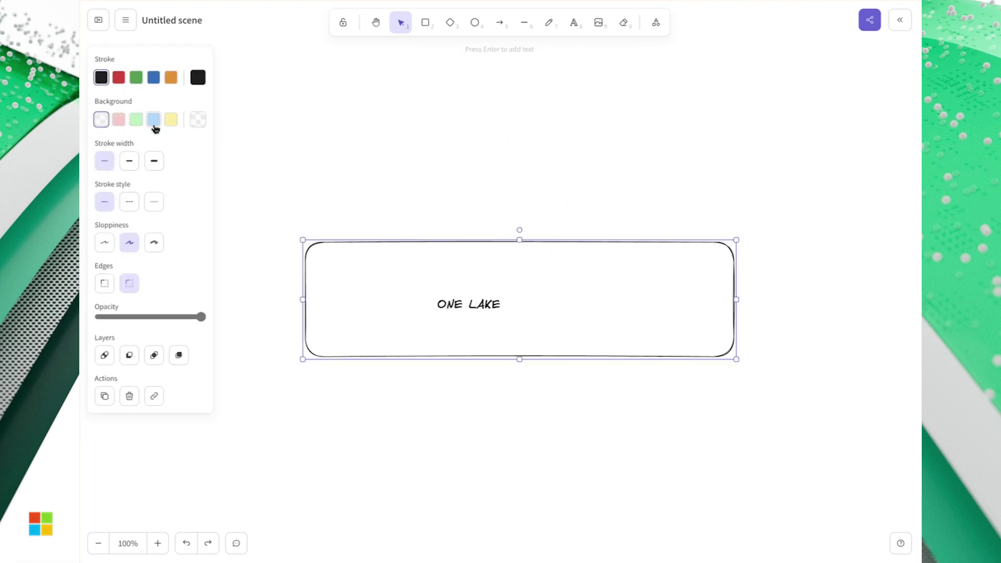
left_click(154, 125)
left_click(424, 76)
Step: Draw a light green box labelled Data Engineering above ONE LAKE
left_click(424, 25)
left_click_drag(301, 91, 517, 188)
left_click(136, 119)
double_click(375, 147)
type("Data Engineering")
left_click(576, 116)
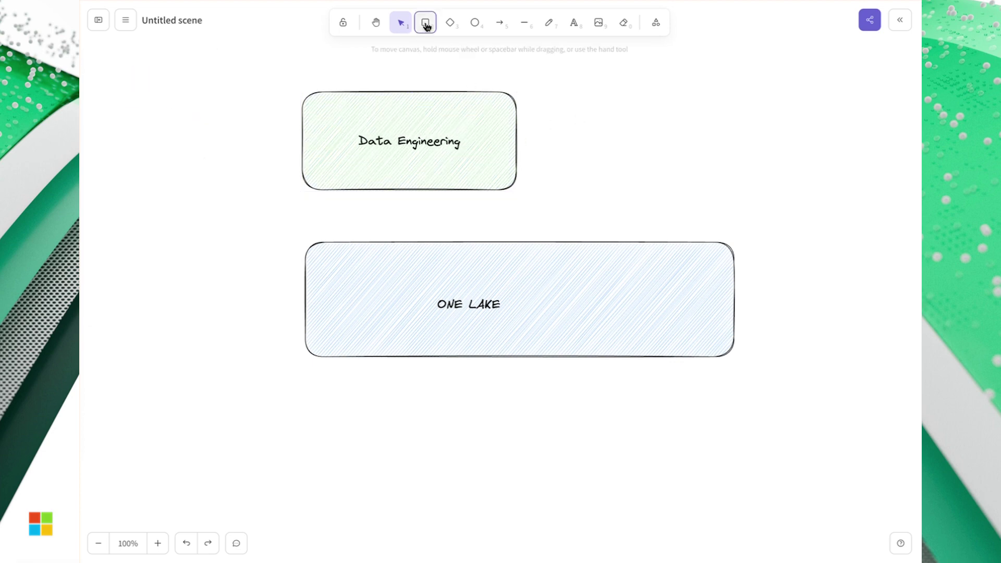
Step: Draw a yellow box labelled Data Science to the right of Data Engineering
left_click(425, 24)
left_click_drag(542, 91, 743, 193)
double_click(613, 140)
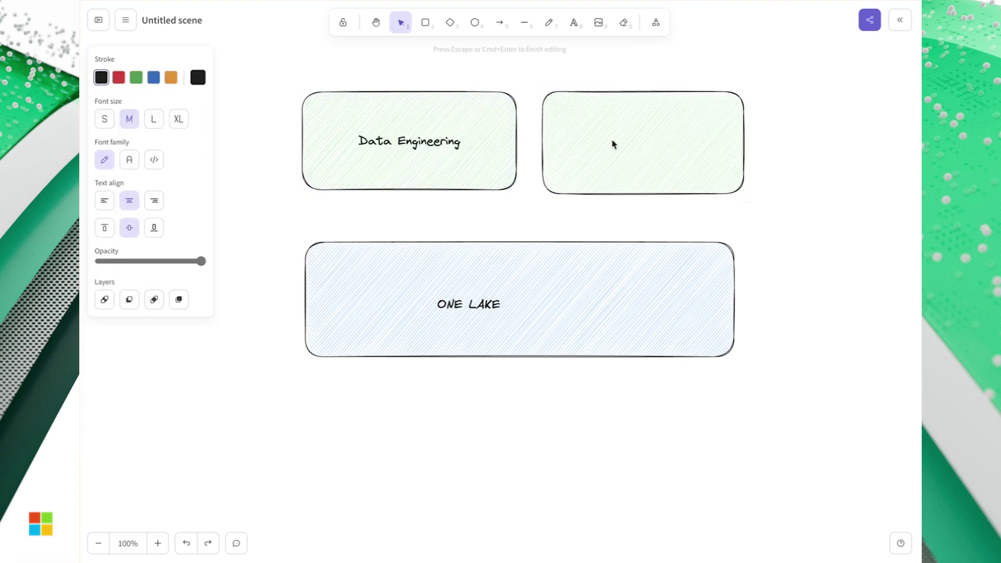
type("Data Science")
key("Escape")
left_click(169, 120)
scroll(319, 85, "up", 2)
scroll(320, 85, "right", 2)
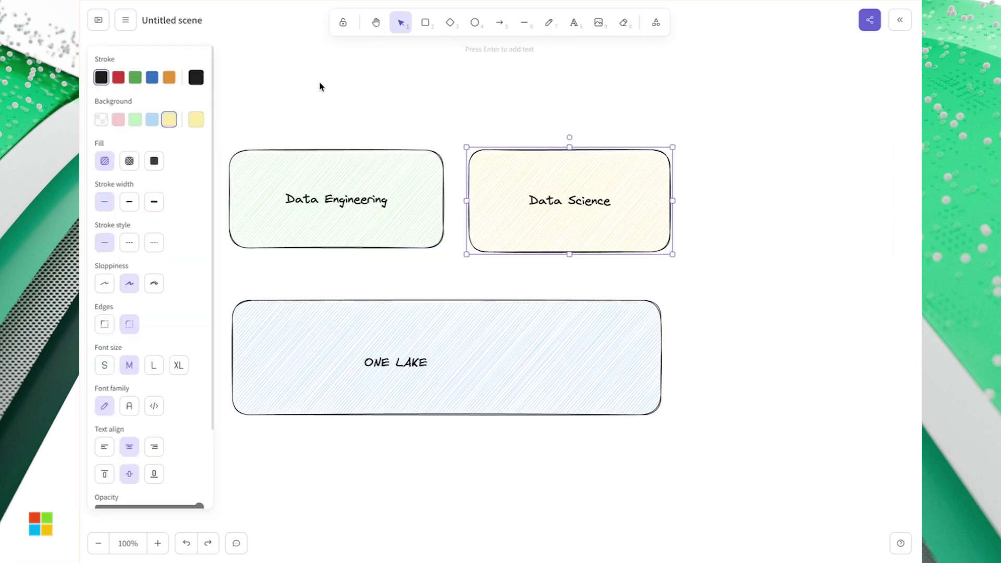
Step: Draw a large unfilled rectangle framing all three boxes
key("r")
scroll(317, 130, "left", 2)
left_click_drag(251, 91, 790, 474)
left_click(101, 119)
left_click(434, 87)
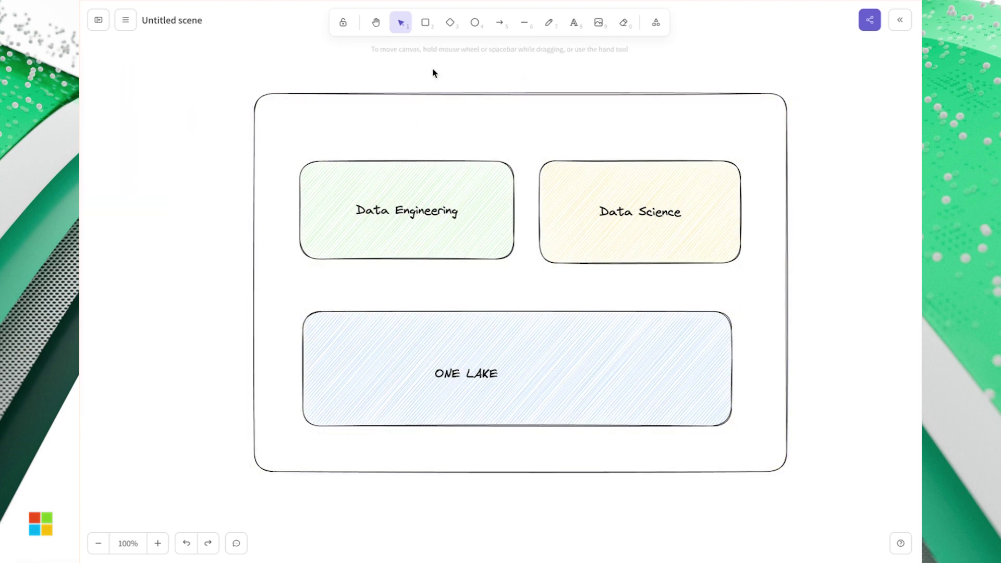
Step: Add an extra-large MICROSOFT FABRIC title at the top of the frame
double_click(441, 110)
type("MICROSOFT FABRIC")
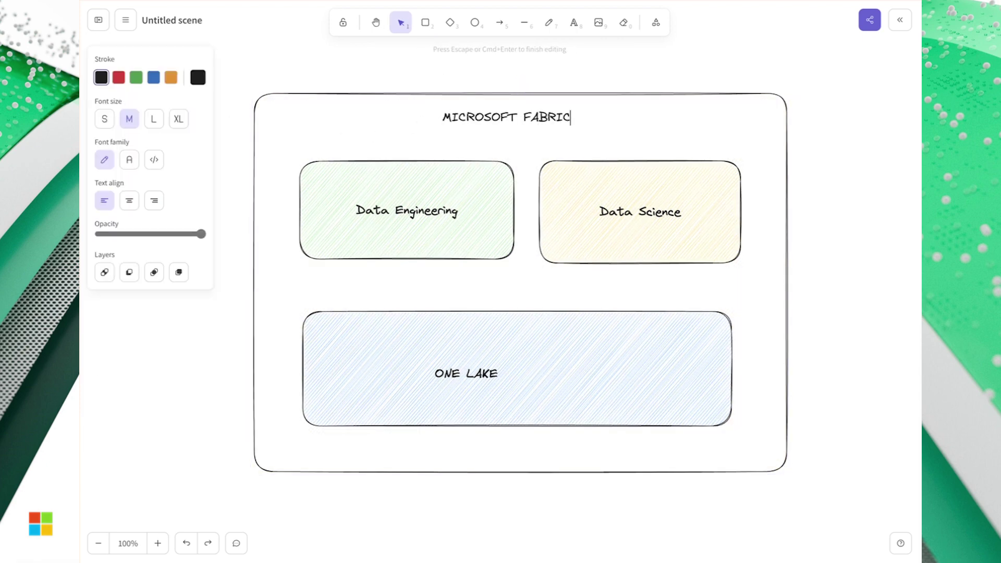
left_click(178, 118)
left_click(624, 81)
left_click(502, 114)
left_click(517, 49)
Step: Draw arrows linking Data Engineering and Data Science to ONE LAKE and each other
key("a")
mouse_move(485, 225)
left_mouse_down()
mouse_move(583, 225)
mouse_move(485, 196)
left_mouse_up()
key("a")
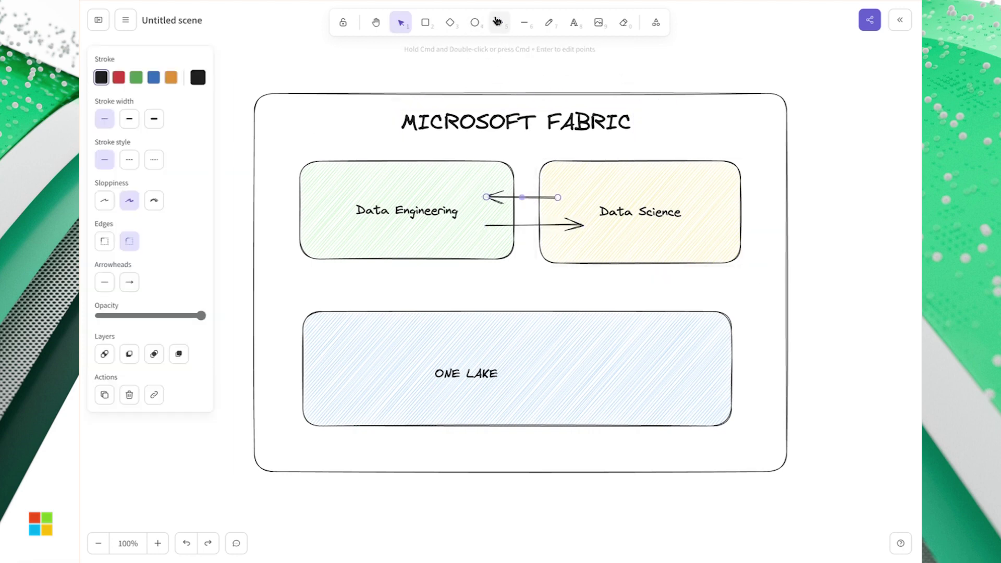
left_click(500, 22)
mouse_move(383, 243)
left_mouse_down()
mouse_move(381, 339)
mouse_move(424, 239)
left_mouse_up()
left_click(493, 22)
left_click(500, 21)
left_click_drag(619, 246, 618, 347)
key("a")
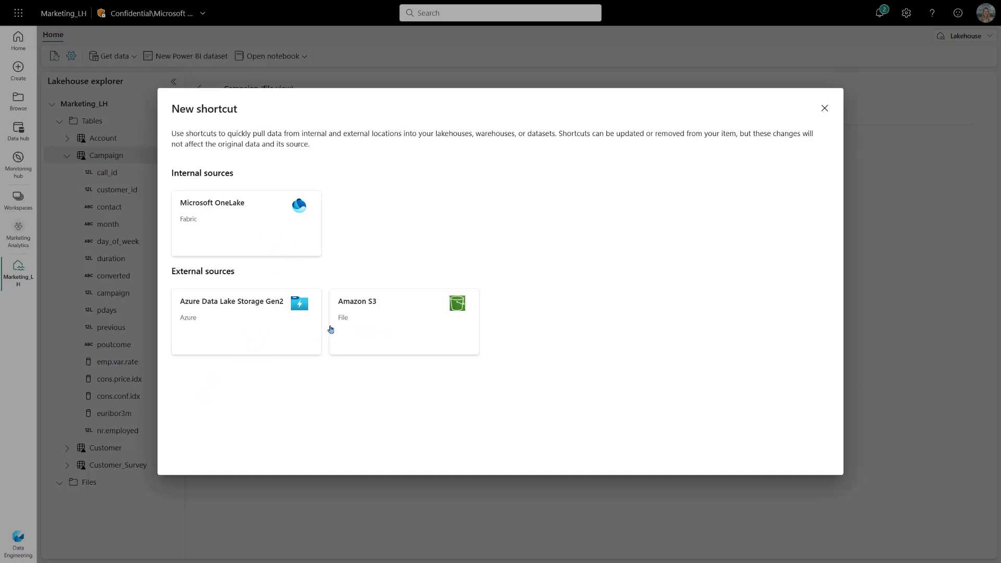
left_click(383, 324)
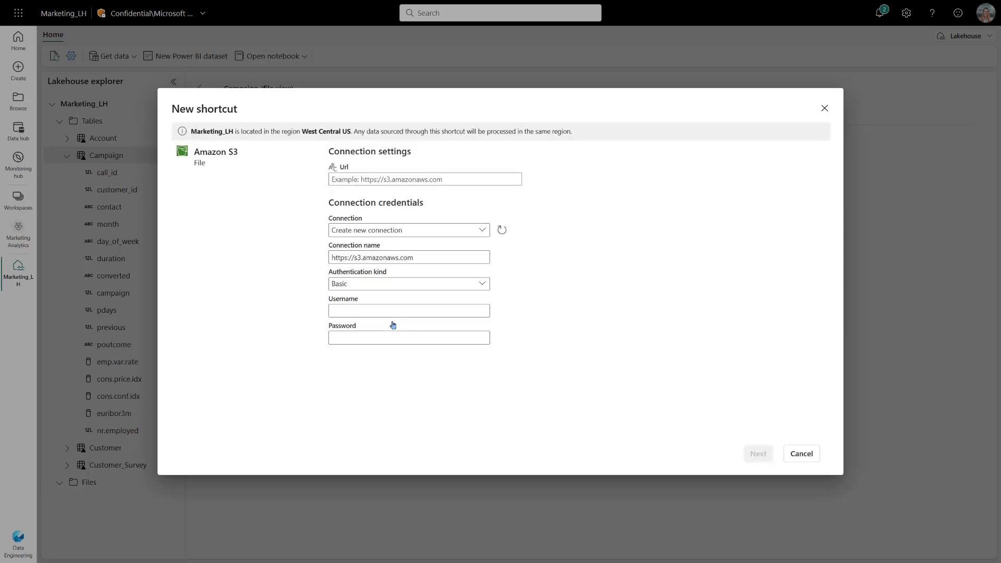
type("https://northwindlogistics.s3.us-west-2.amazonaws.com")
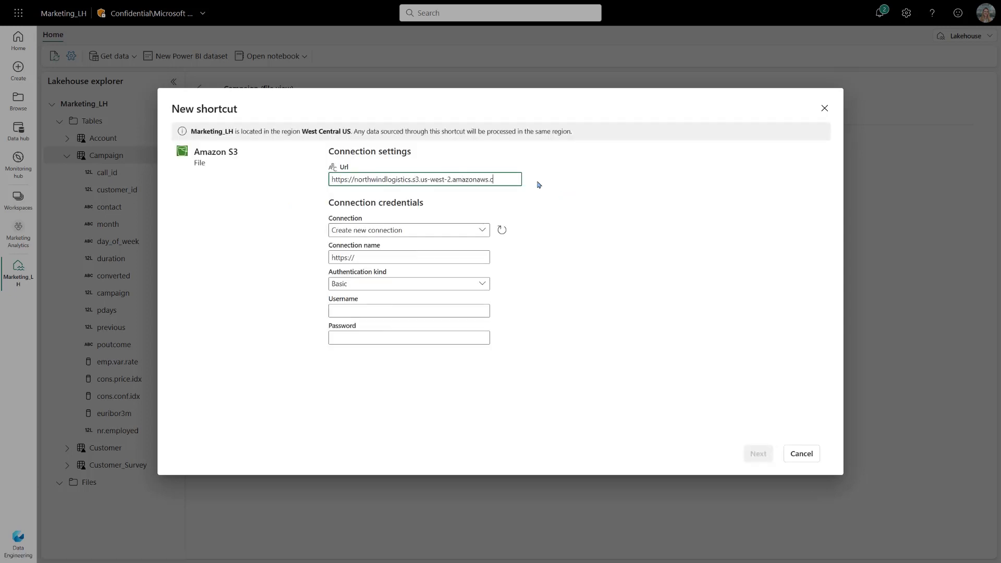
left_click(470, 310)
key("ctrl+v")
left_click(469, 337)
key("ctrl+v")
left_click(759, 453)
left_click(464, 188)
left_click(753, 453)
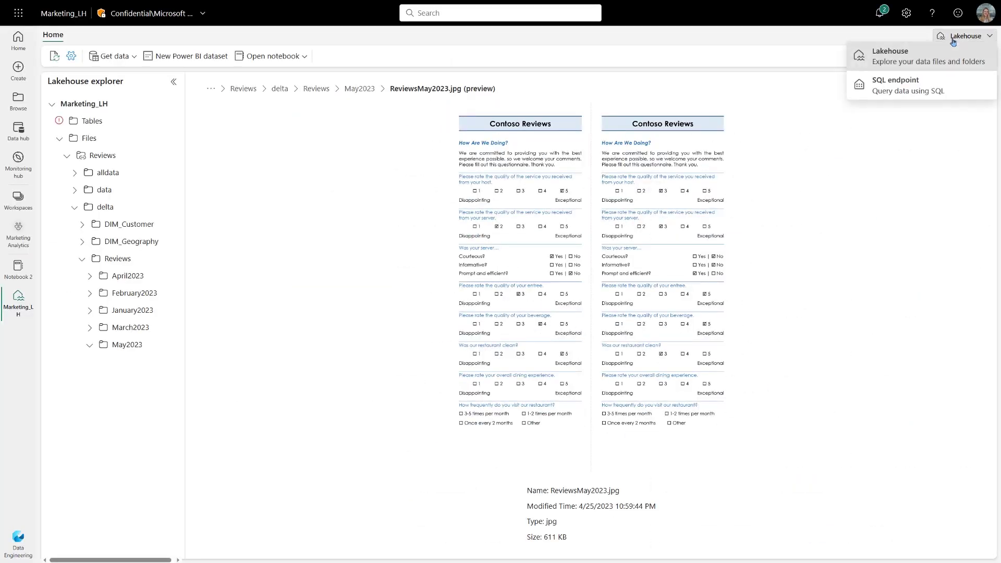
Step: Switch Marketing_LH from the Lakehouse view to its SQL endpoint
left_click(936, 84)
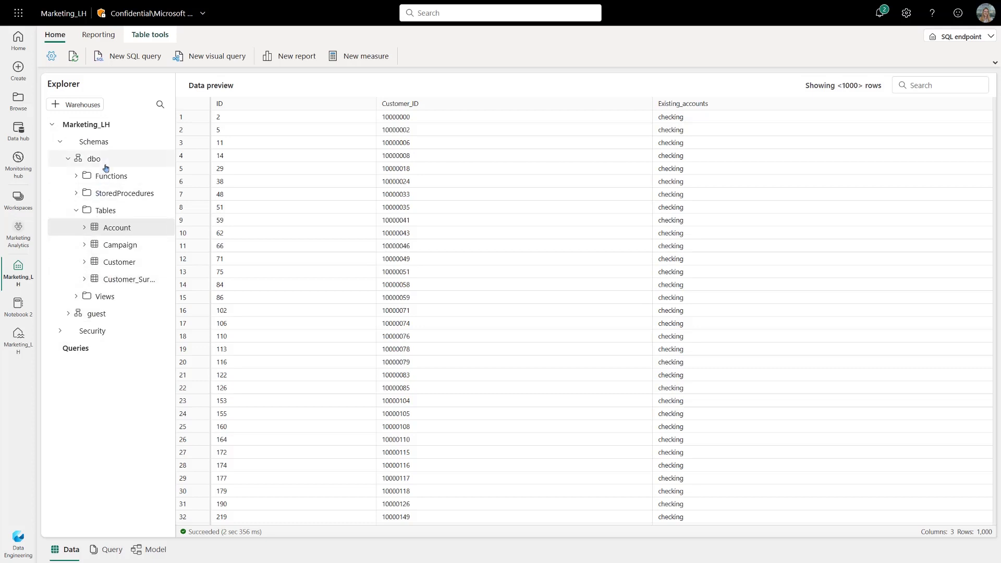
Step: Run SELECT * FROM dbo.Account in a new SQL query
left_click(135, 55)
type("SELECT * FROM")
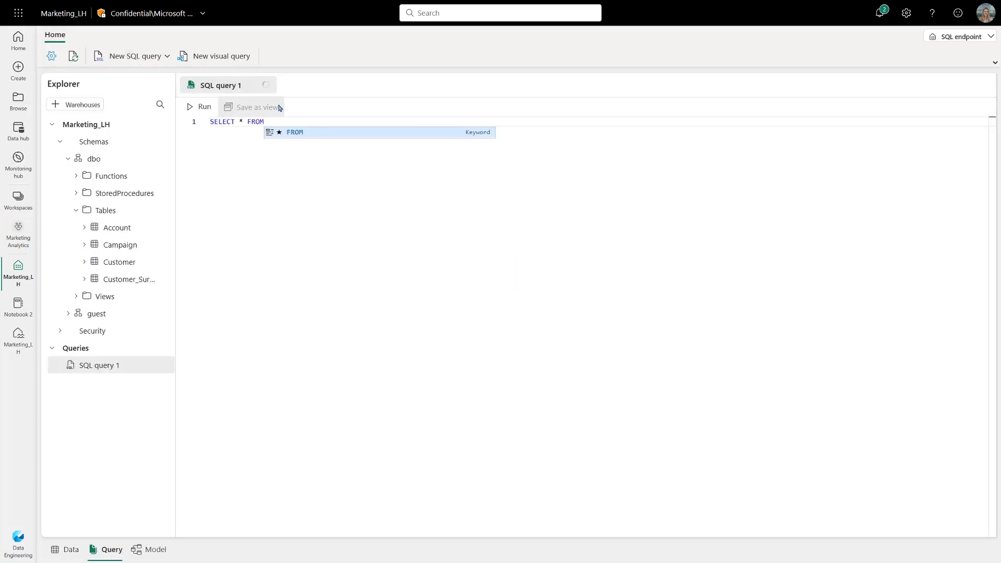
type(" dbo.Account")
left_click(196, 107)
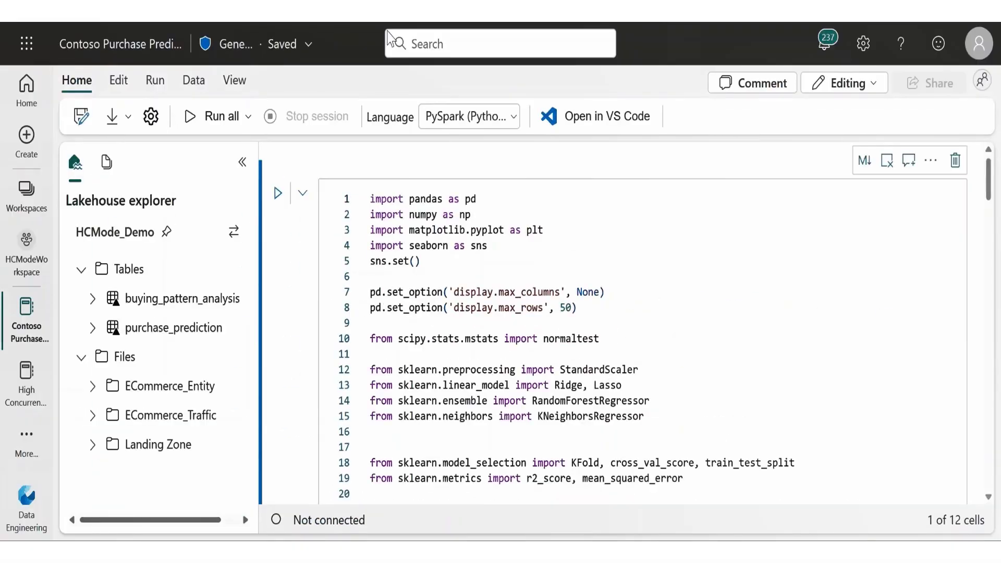
Step: Switch the notebook from Standard session to the HC_High Concurrency Mode Demo_5d64 session
left_click(155, 81)
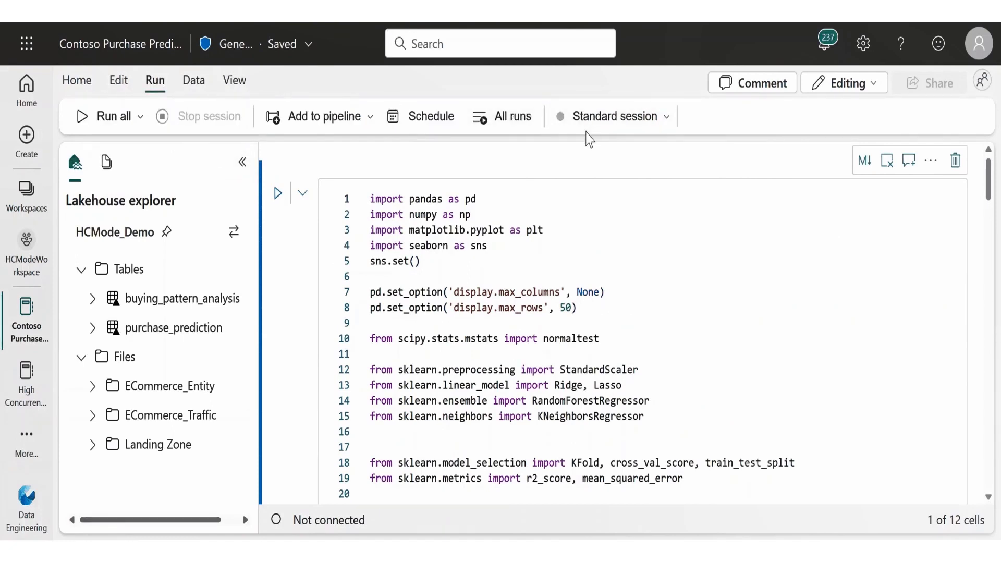
left_click(587, 120)
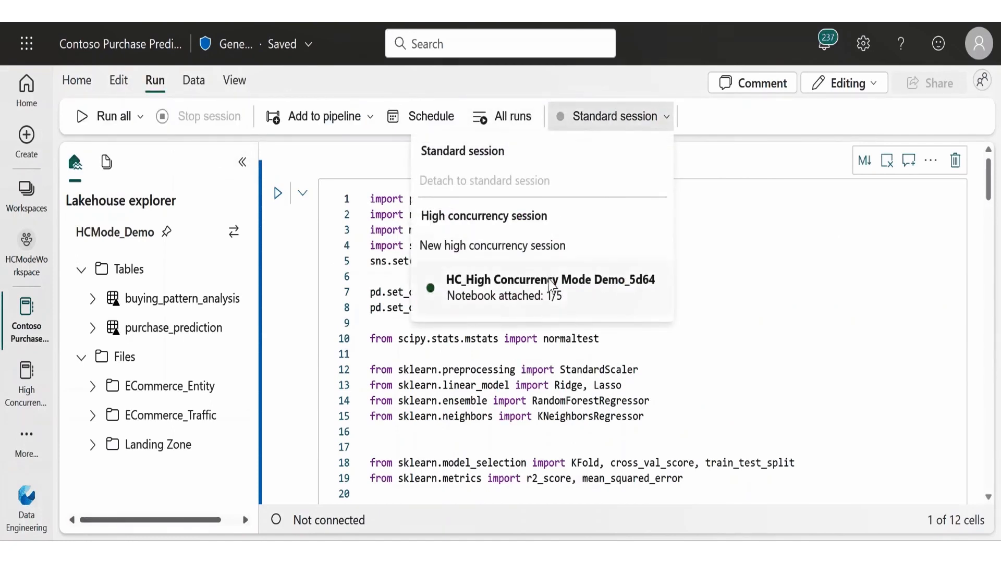
left_click(552, 299)
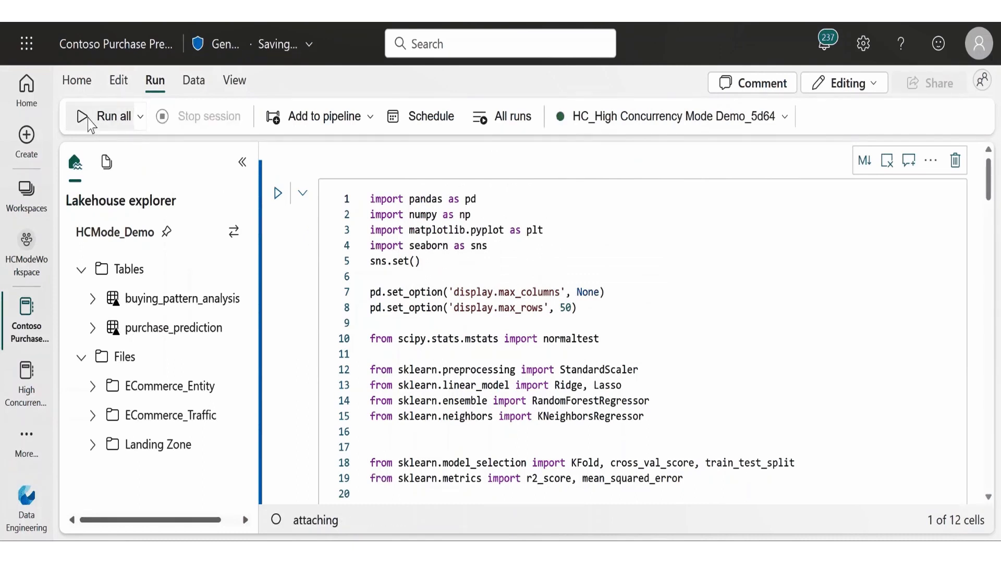
scroll(344, 365, "down", 2)
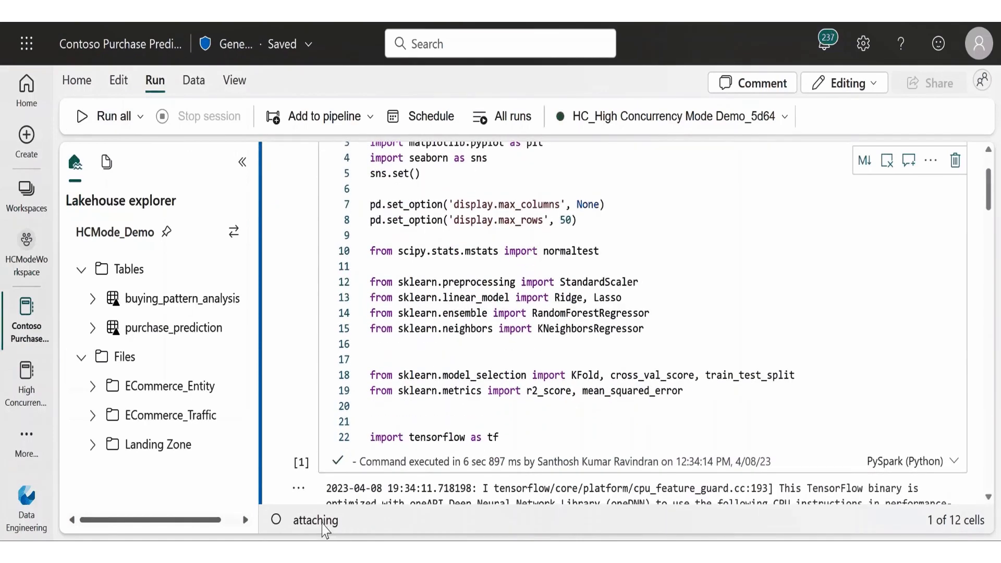
scroll(316, 290, "up", 2)
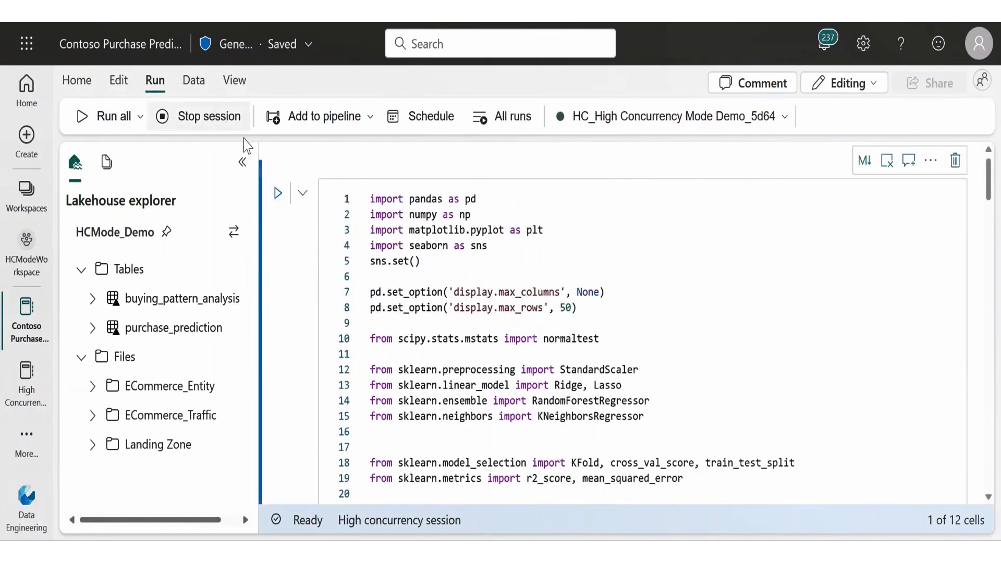
Step: Run the first code cell to start pip installing altair in the session
left_click(278, 193)
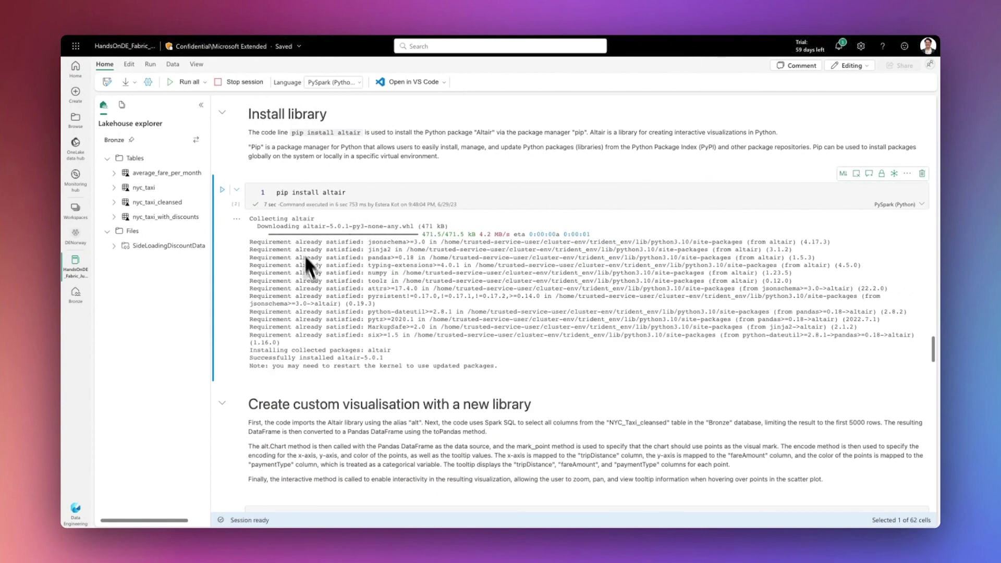
Step: Run the Altair cell to plot nyc_taxi fareAmount against tripDistance, coloured by paymentType
scroll(313, 276, "down", 3)
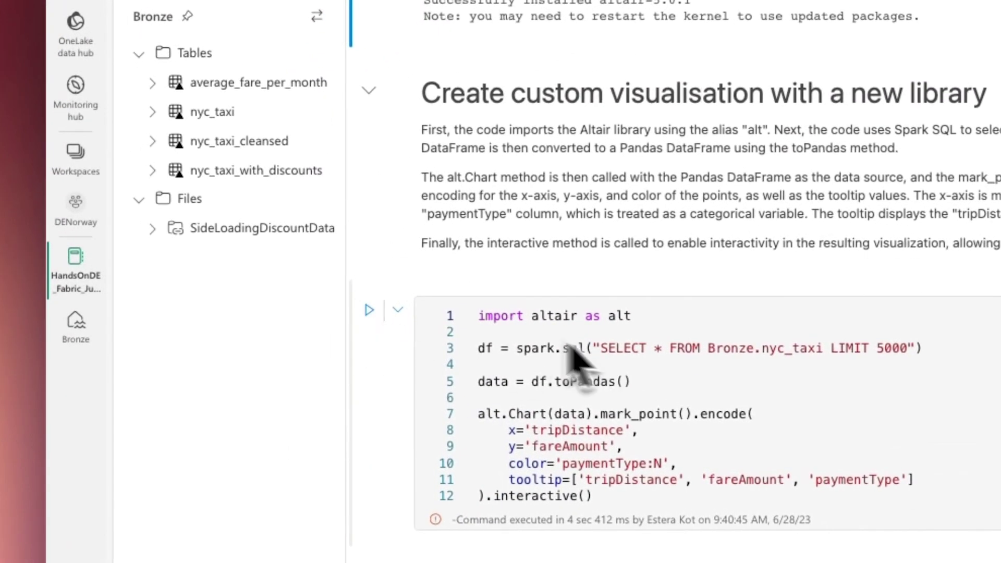
left_click(369, 310)
scroll(704, 250, "down", 4)
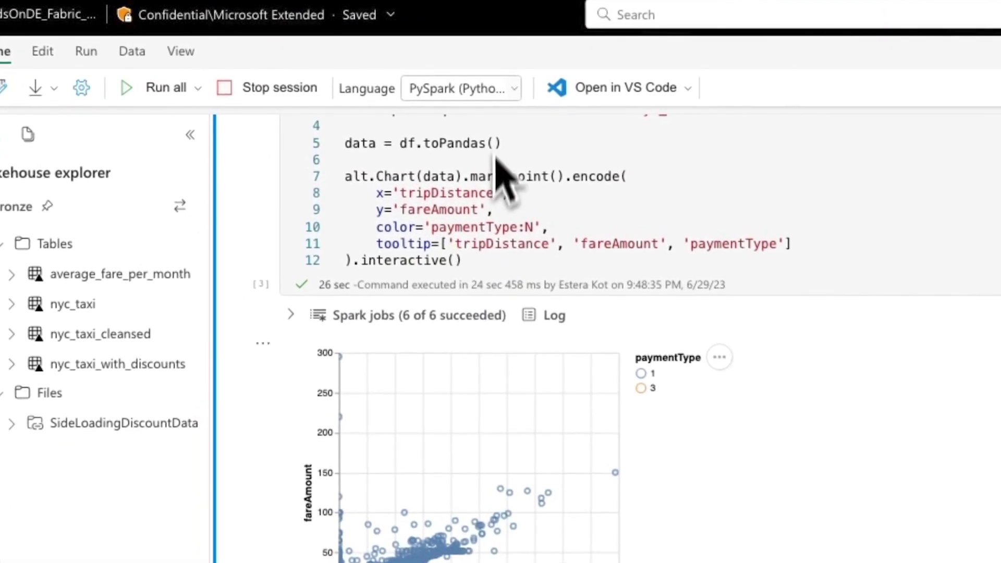
Step: Open the Language dropdown listing PySpark (Python), Spark (Scala), Spark SQL and SparkR (R)
left_click(356, 78)
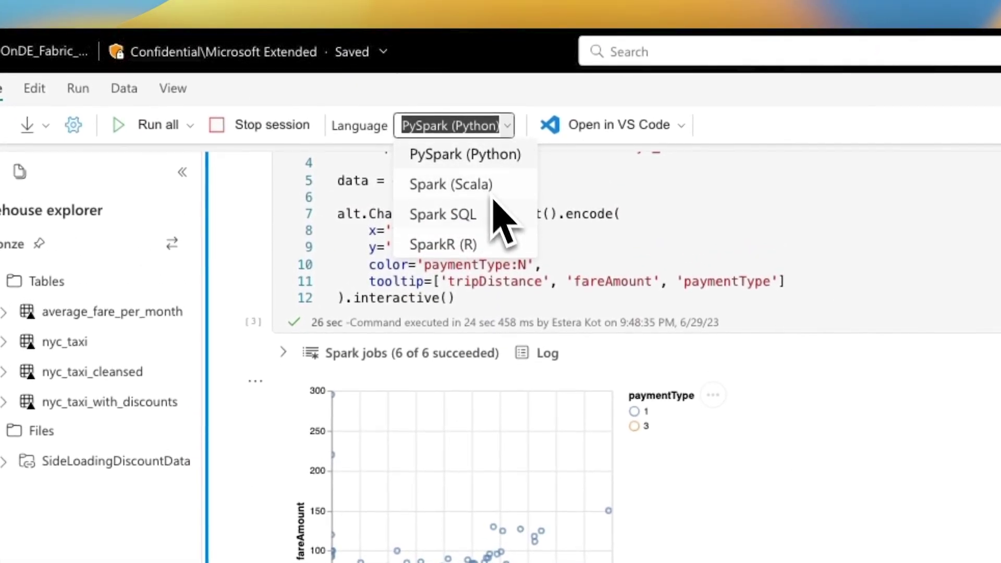